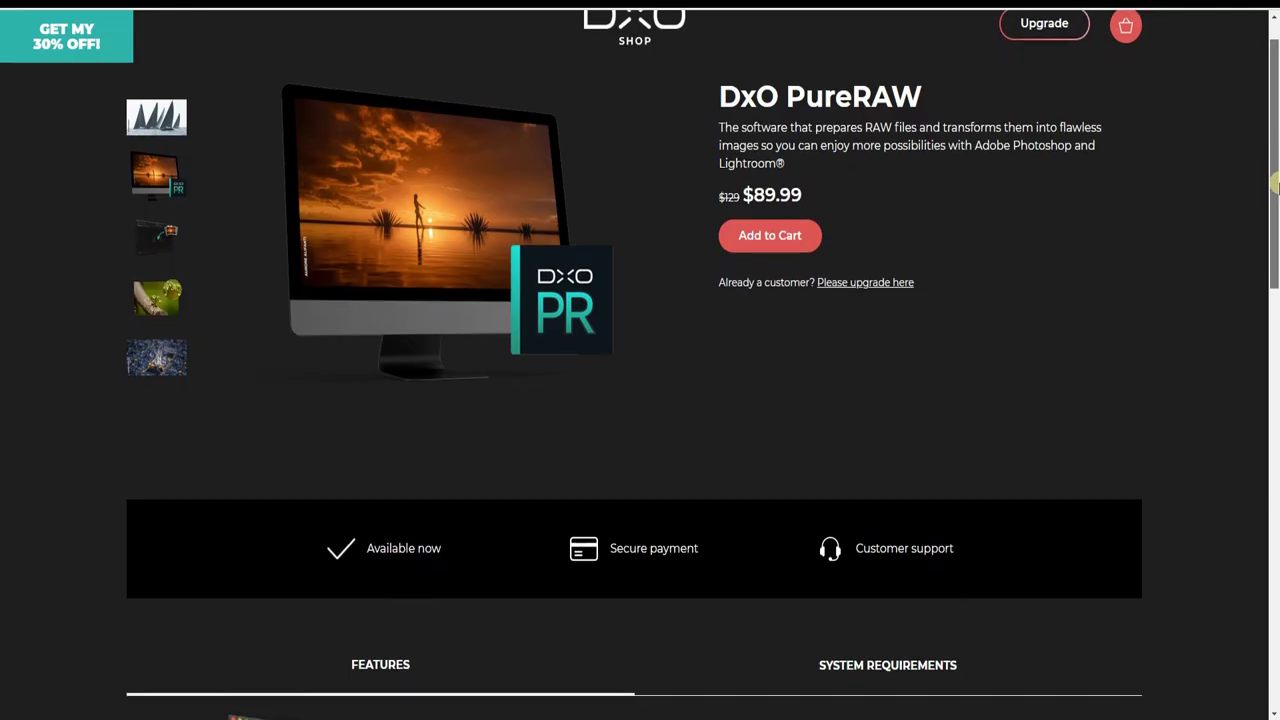
# Scroll through the DxO PureRAW shop page to read its features.
pyautogui.moveTo(1276, 184); pyautogui.dragTo(1268, 663)
pyautogui.scroll(-5, 1270, 665)
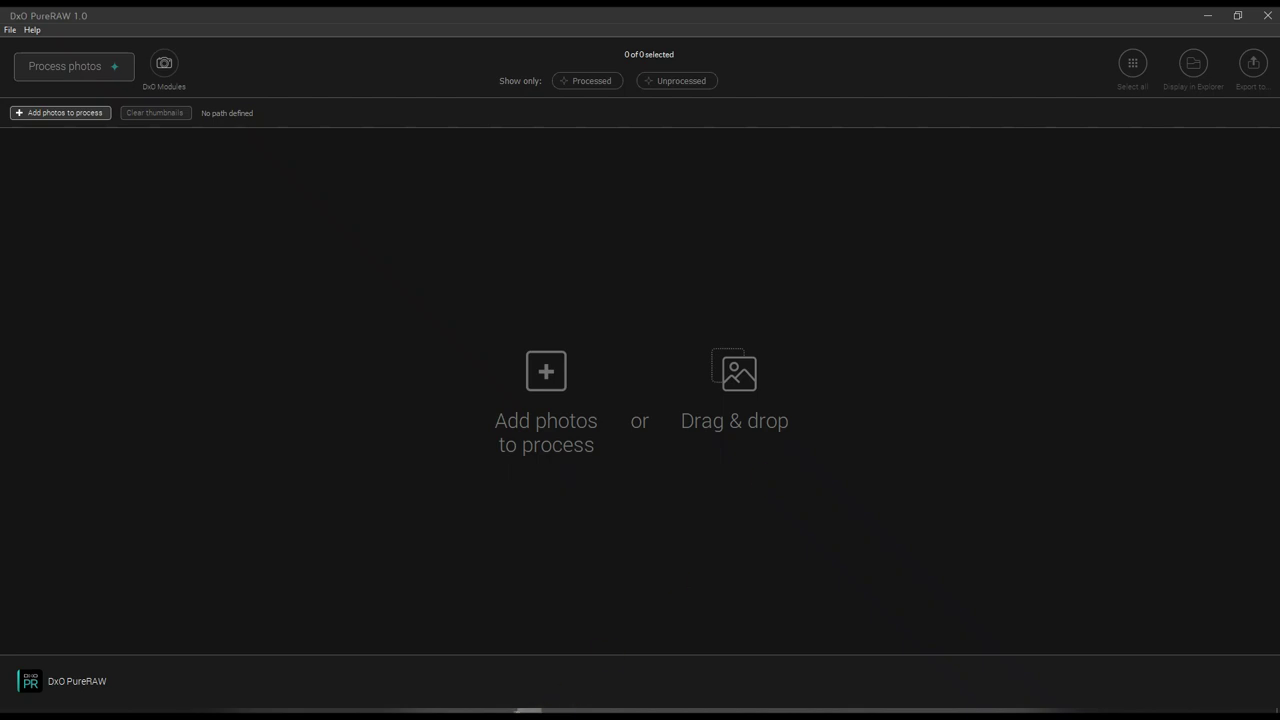
# Select LENGEVIN 20092320.CR2 and LIZARD (1).RW2 in the DXO folder and drag both into PureRAW.
pyautogui.click(504, 710)
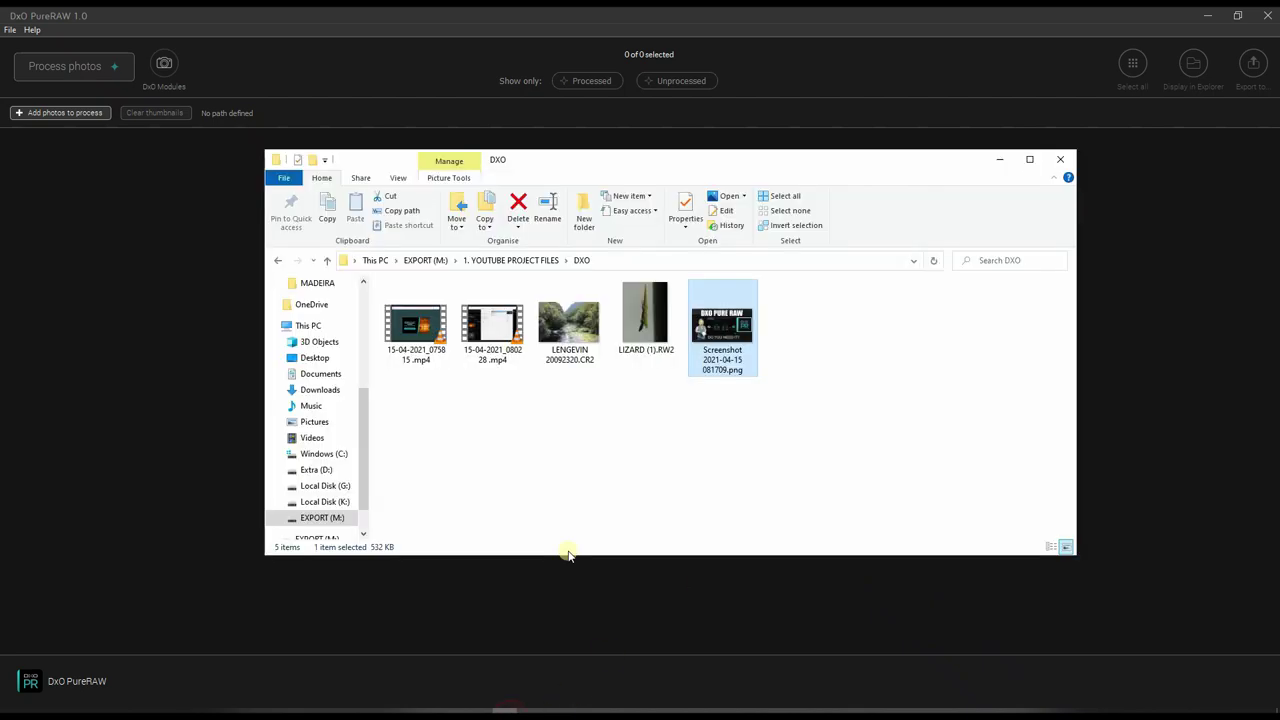
pyautogui.click(590, 340)
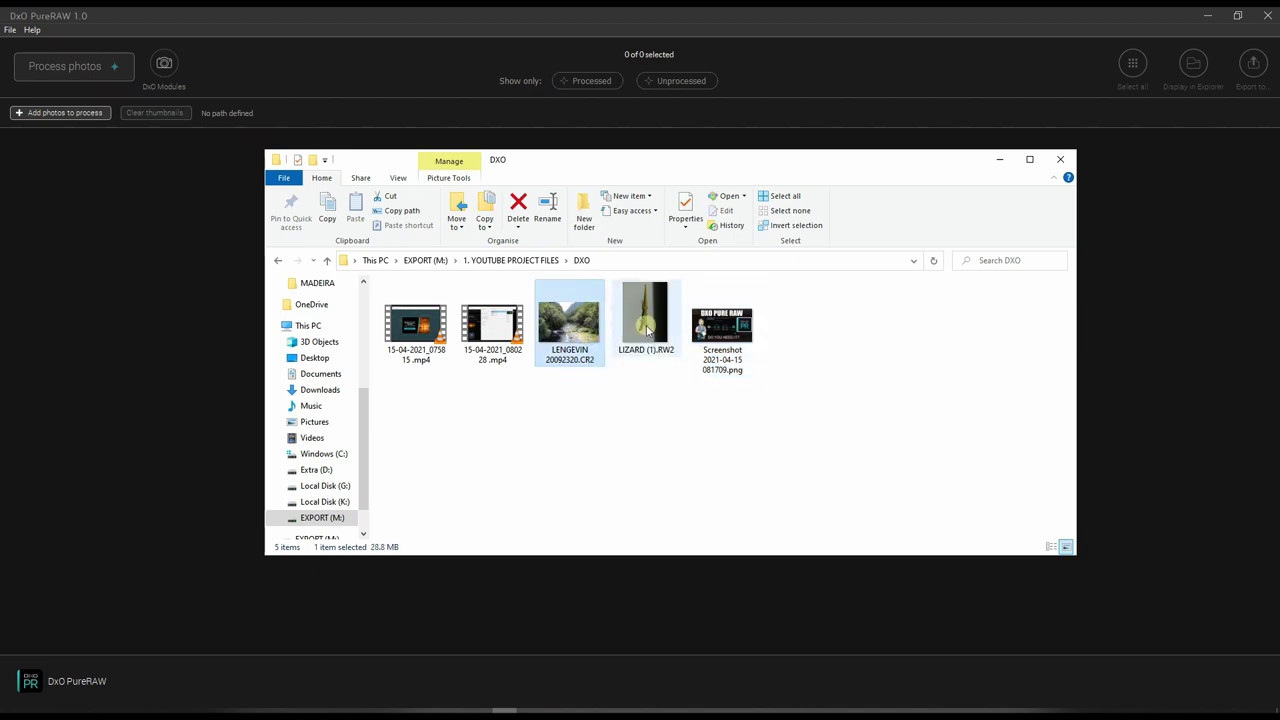
pyautogui.keyDown('ctrl'); pyautogui.click(647, 330); pyautogui.keyUp('ctrl')
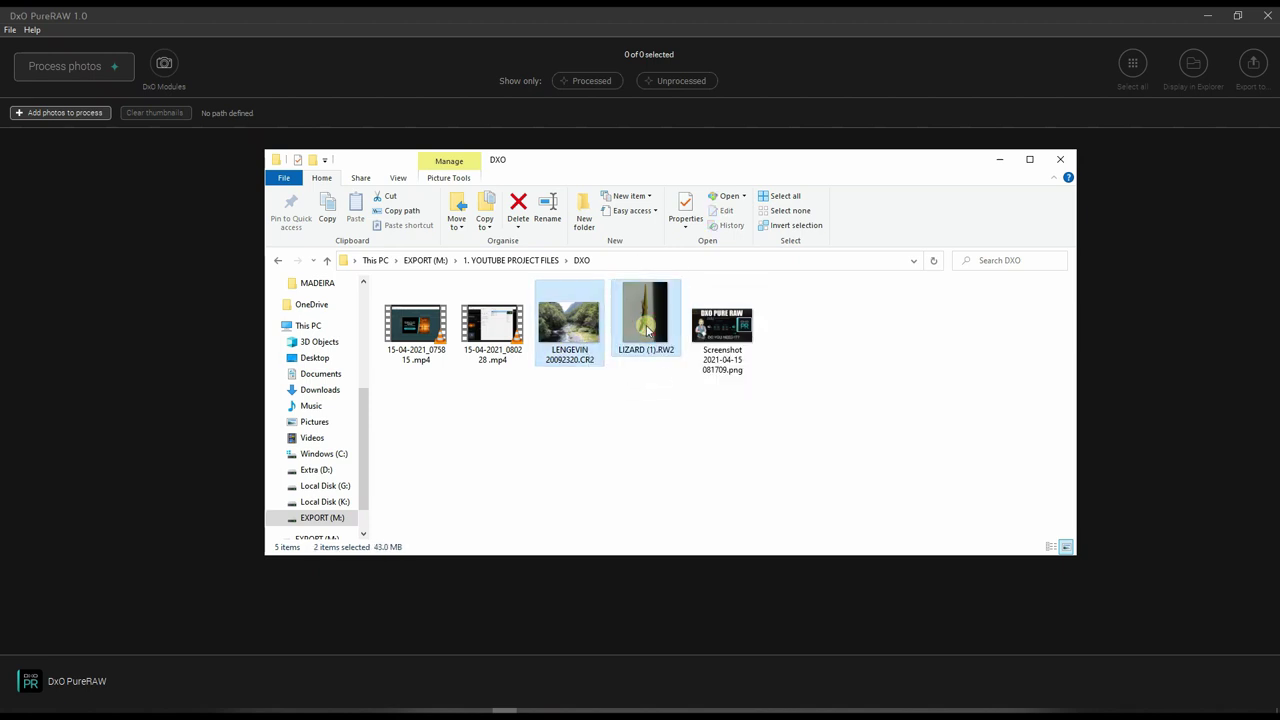
pyautogui.moveTo(647, 330); pyautogui.dragTo(97, 334)
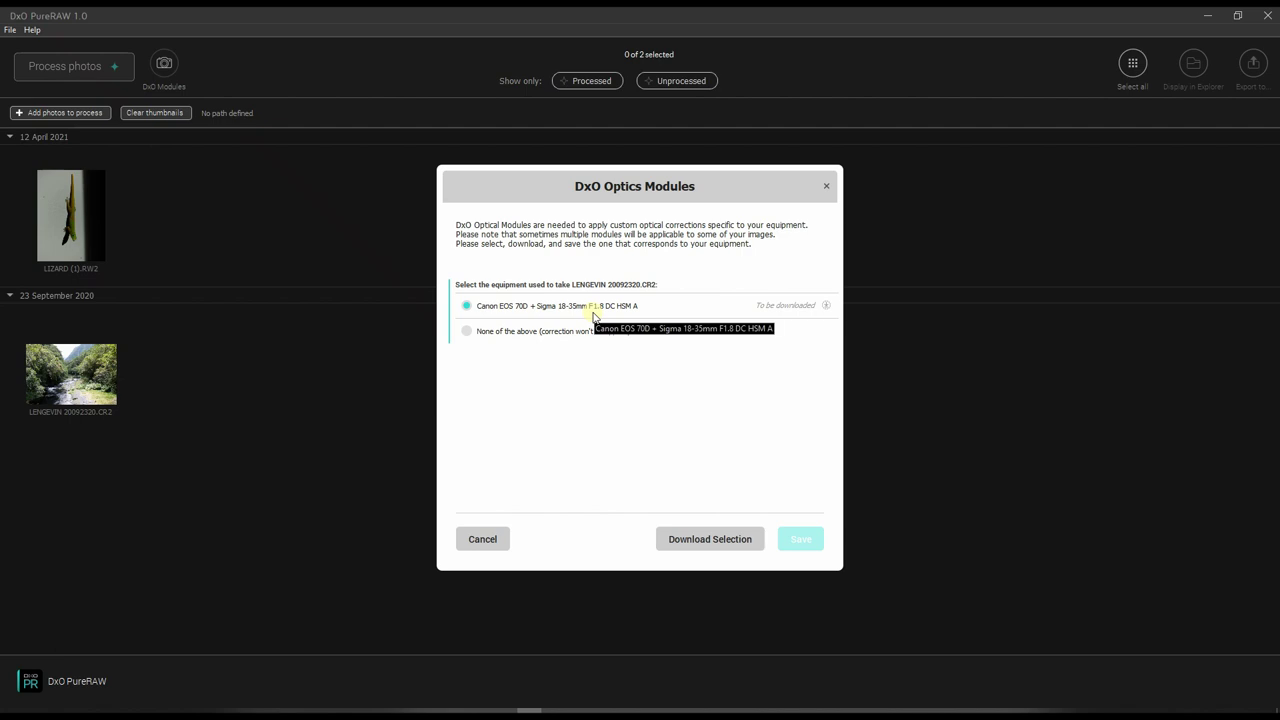
# Download and save the Canon EOS 70D + Sigma 18-35mm F1.8 DC HSM A optics module.
pyautogui.click(678, 541)
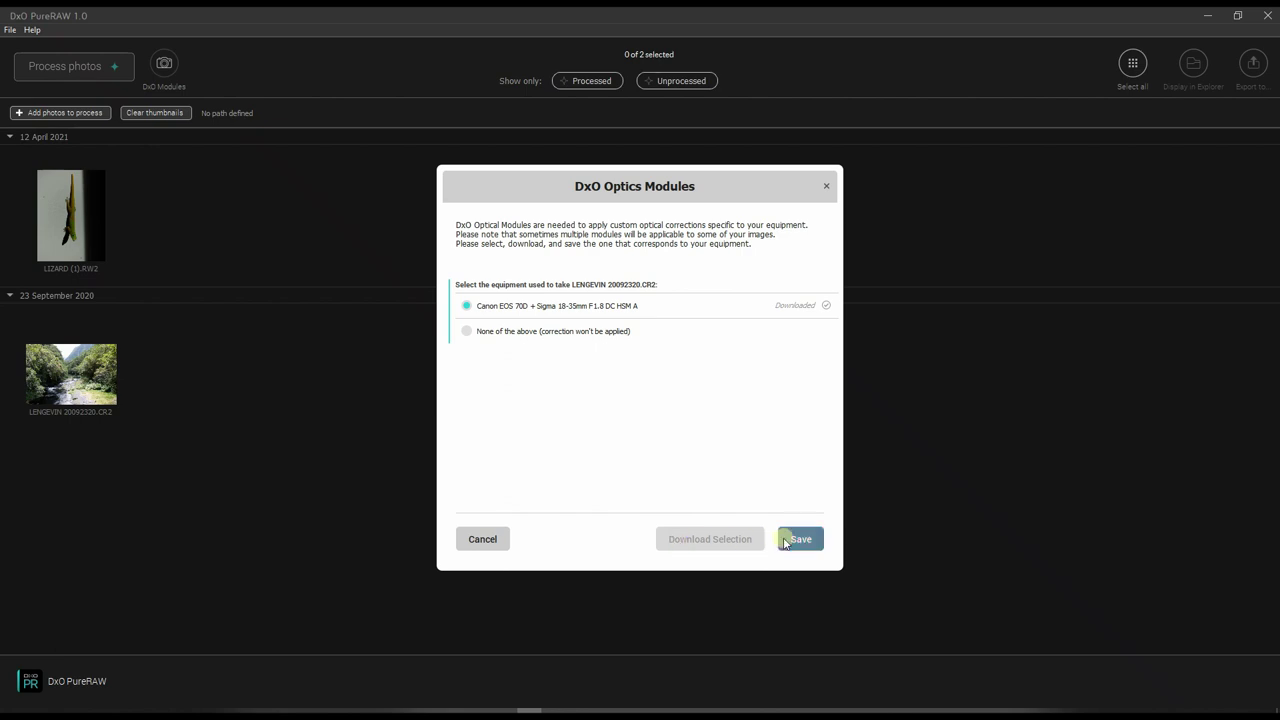
pyautogui.click(794, 538)
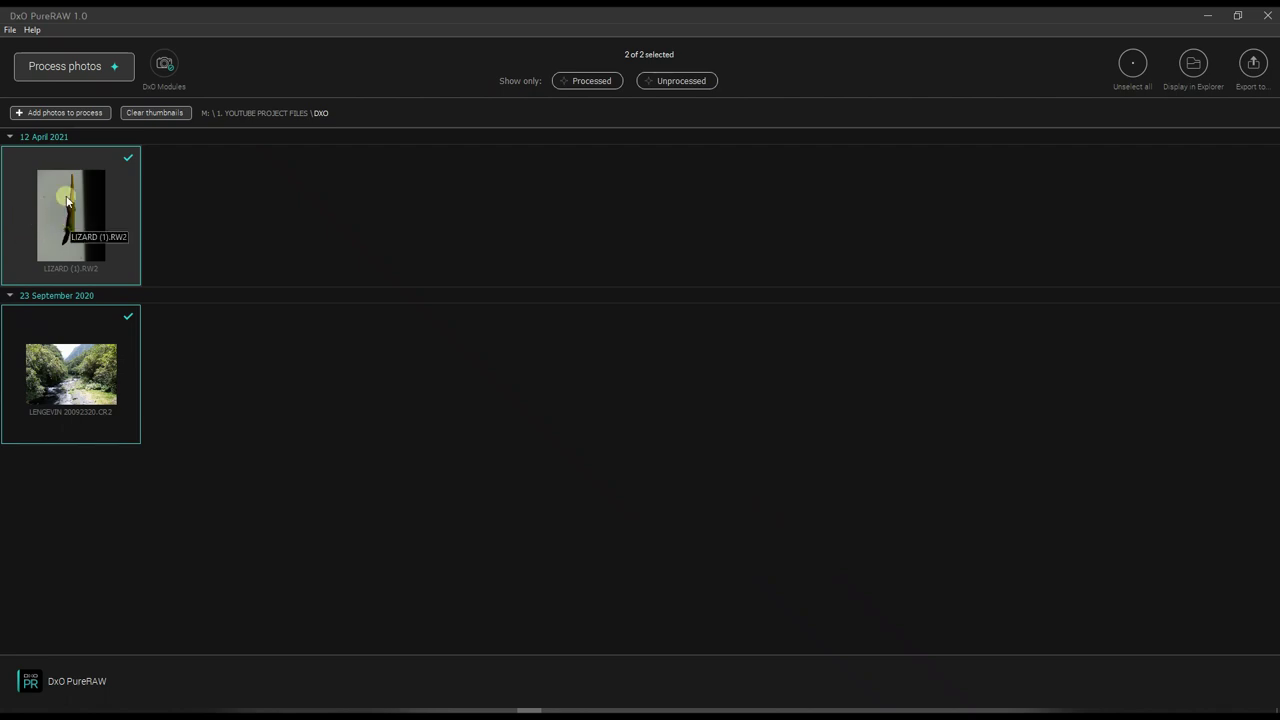
# Process both photos with the HQ method as DNG files into the DXO folder.
pyautogui.click(45, 68)
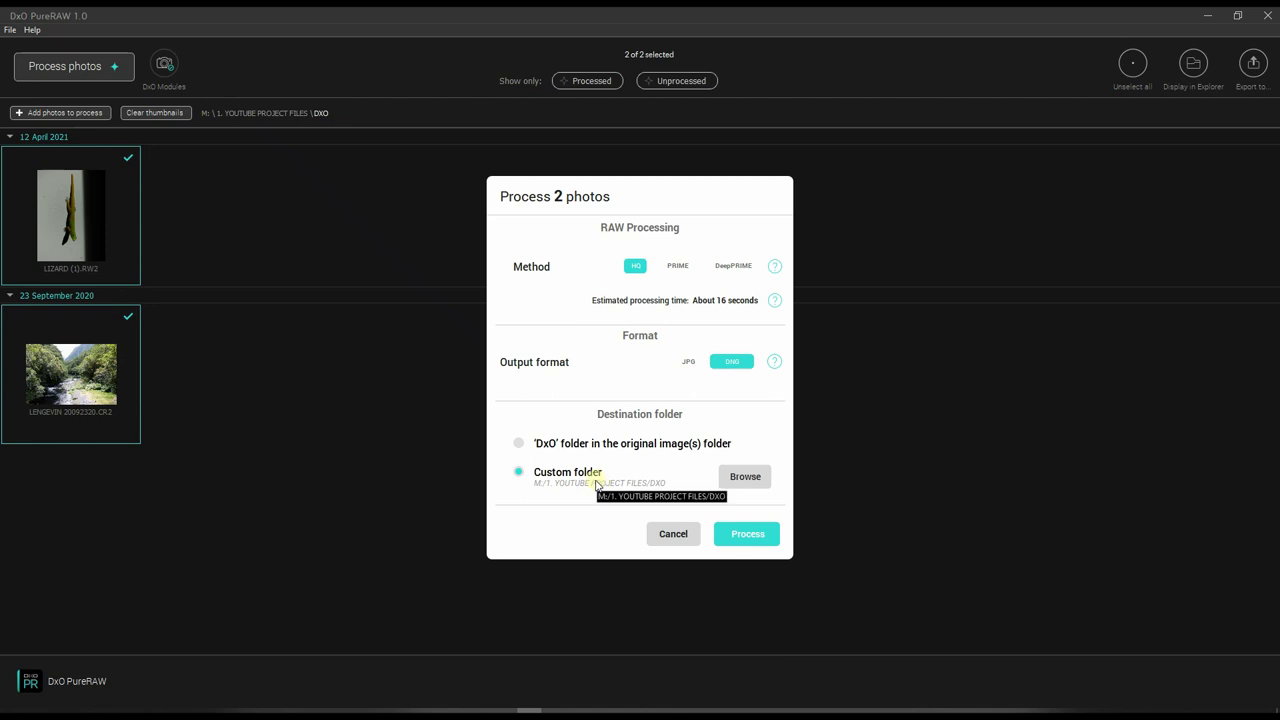
pyautogui.click(756, 545)
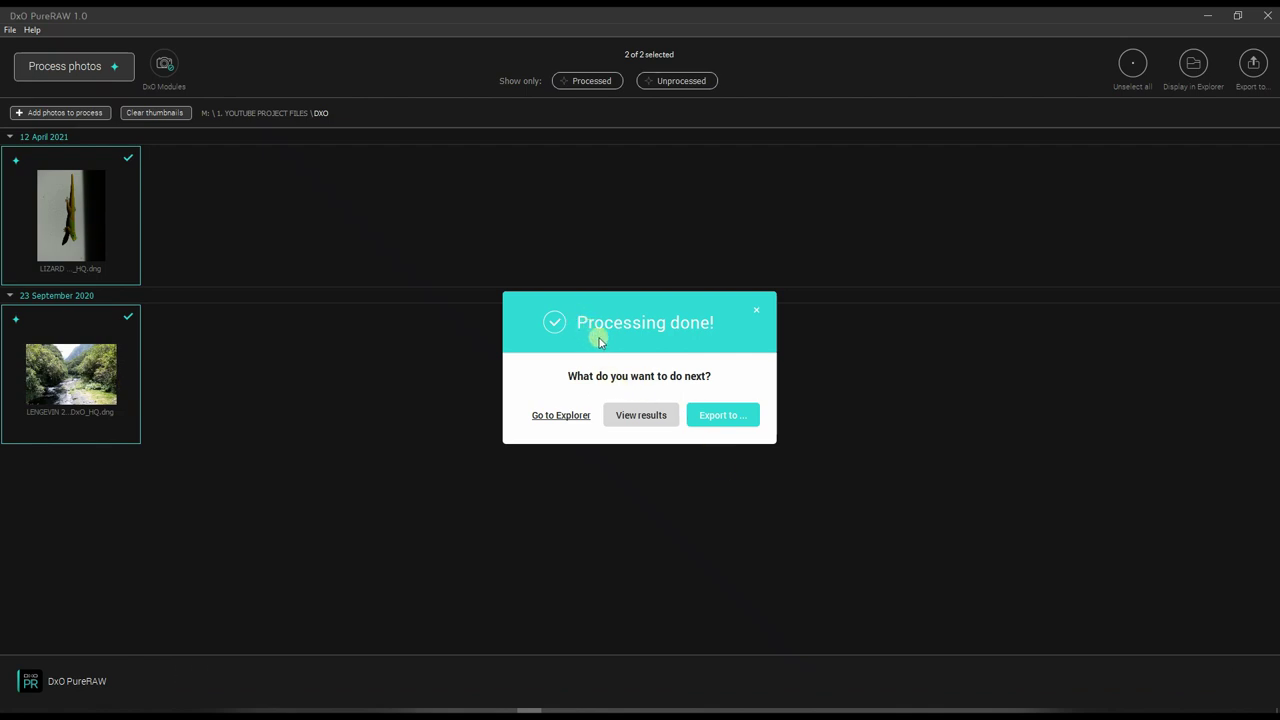
# Check the Export to... software list for the processed photos, then cancel without exporting.
pyautogui.click(711, 421)
pyautogui.click(673, 345)
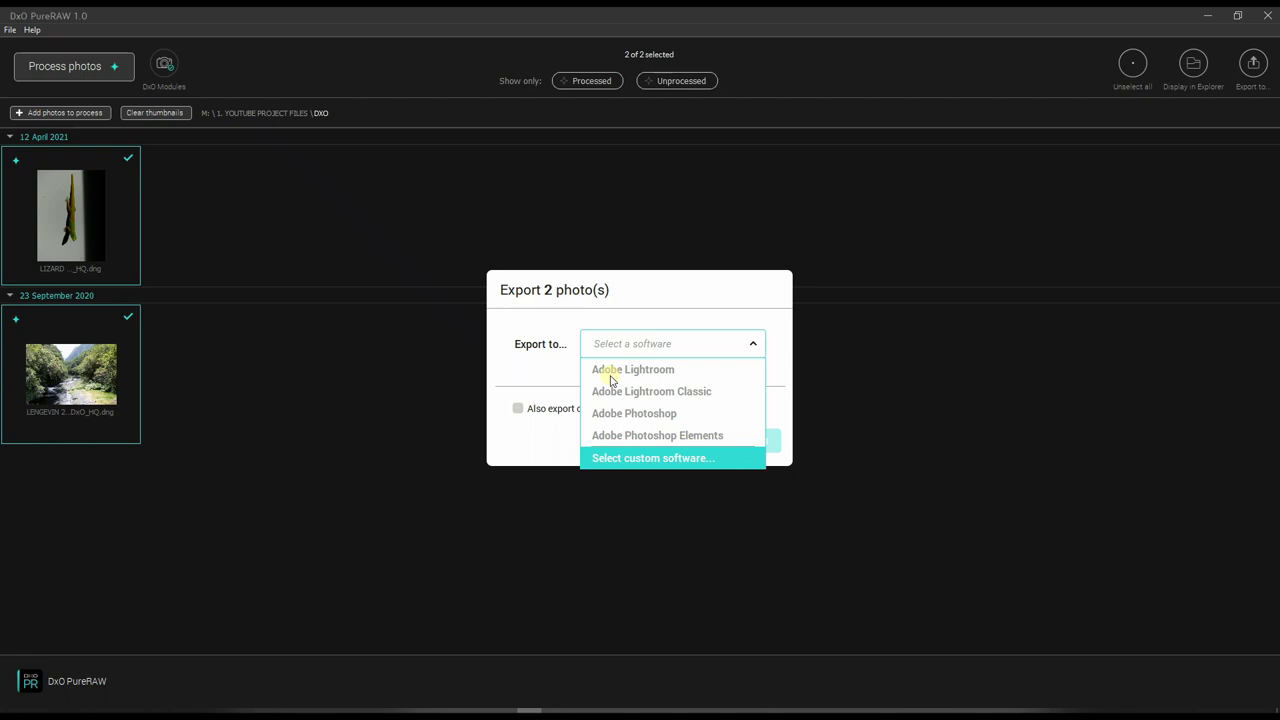
pyautogui.click(548, 418)
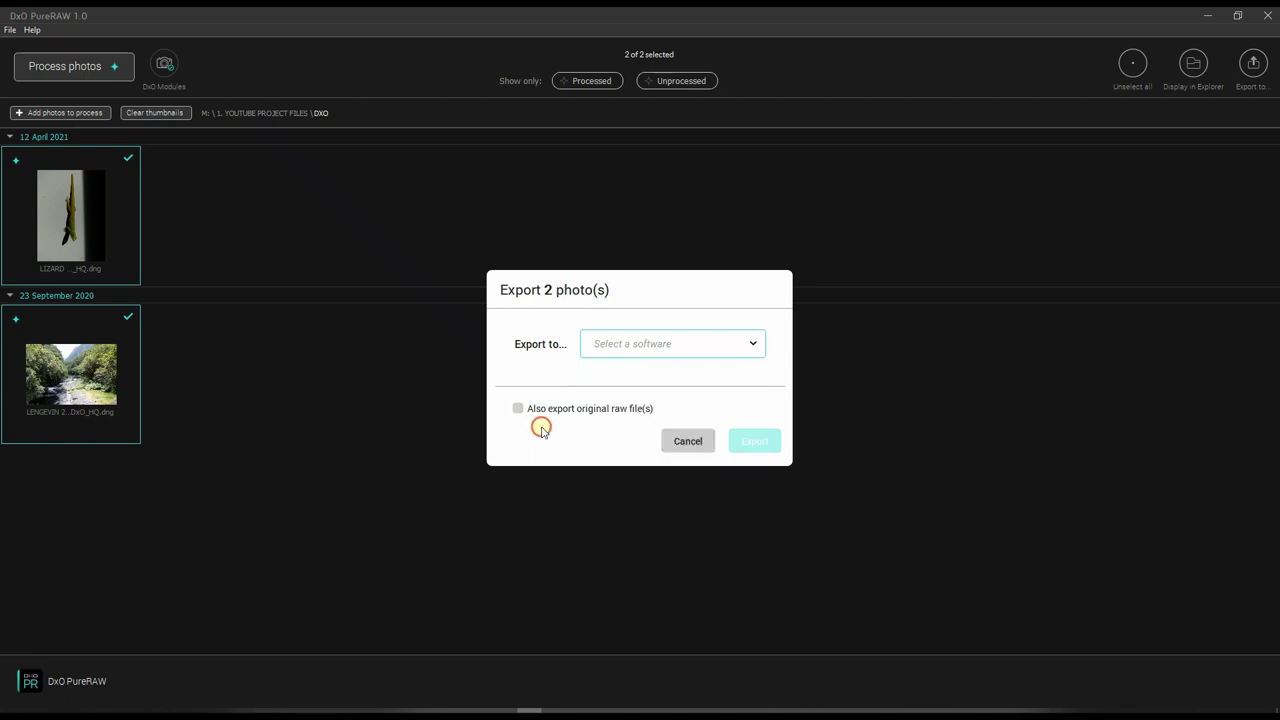
pyautogui.click(676, 442)
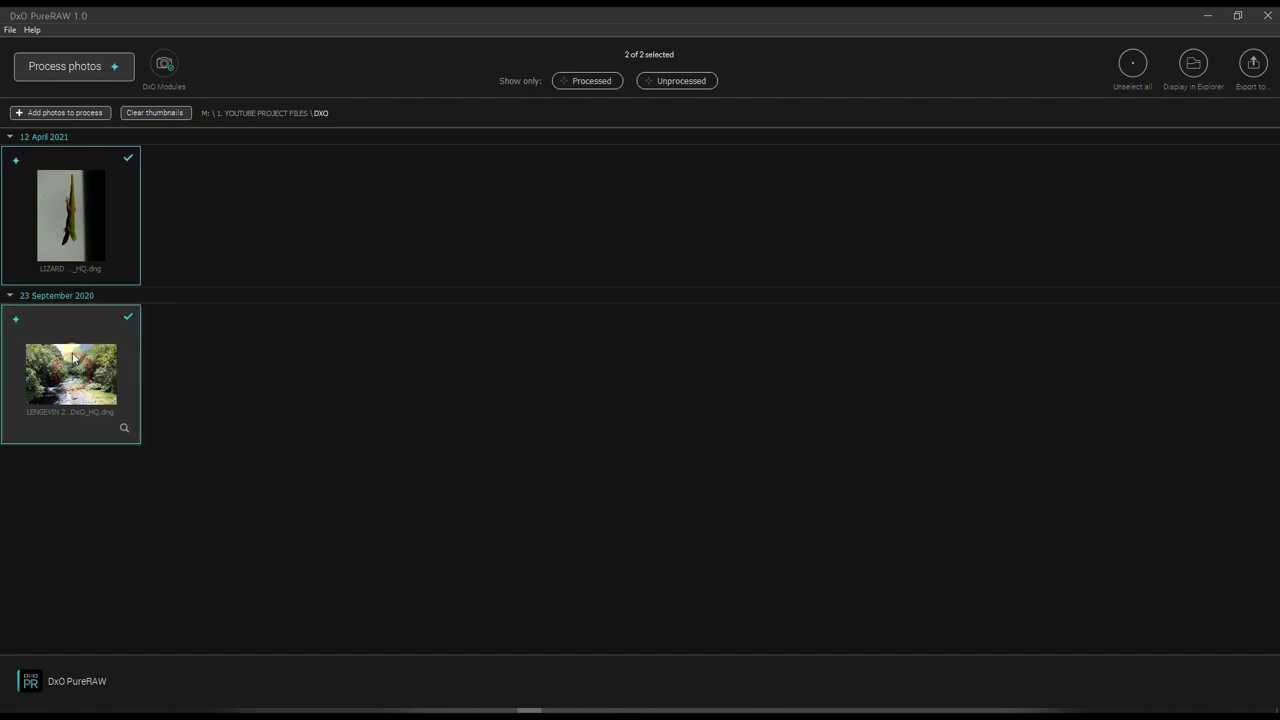
# Show the processed river photo at 100% on the rapids in a before/after RAW versus DNG split.
pyautogui.click(588, 81)
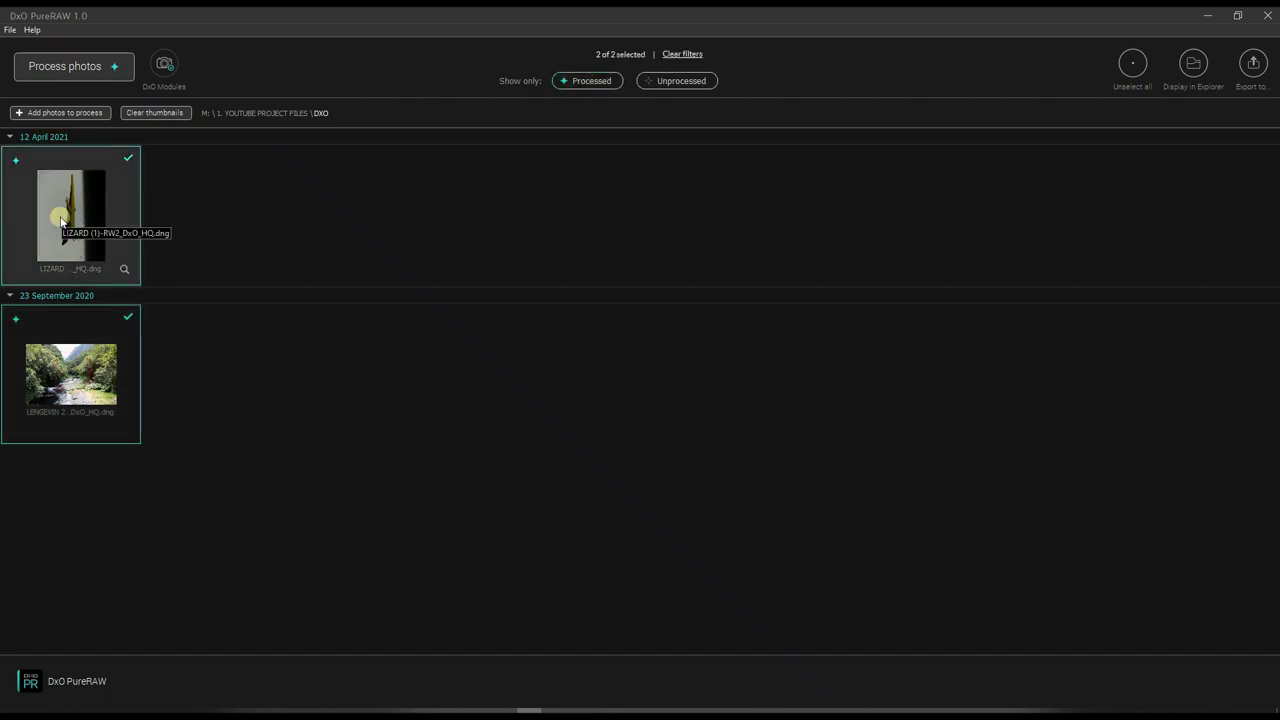
pyautogui.doubleClick(78, 368)
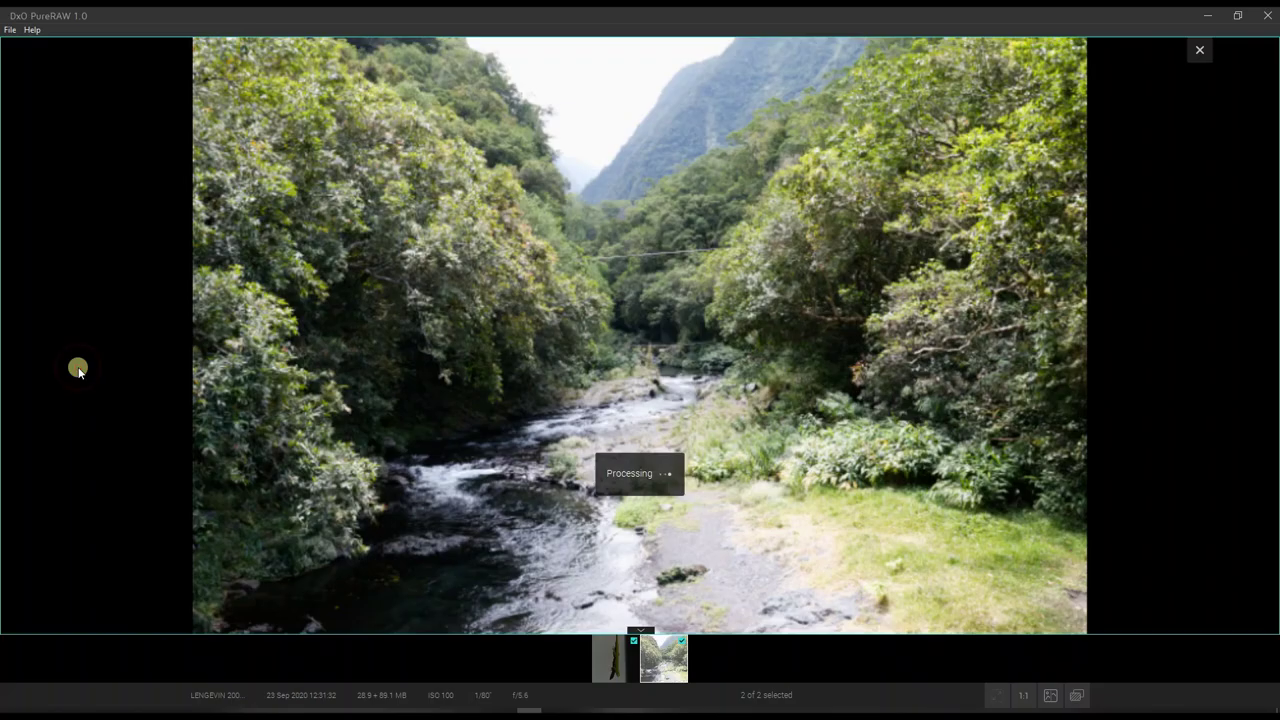
pyautogui.click(1026, 697)
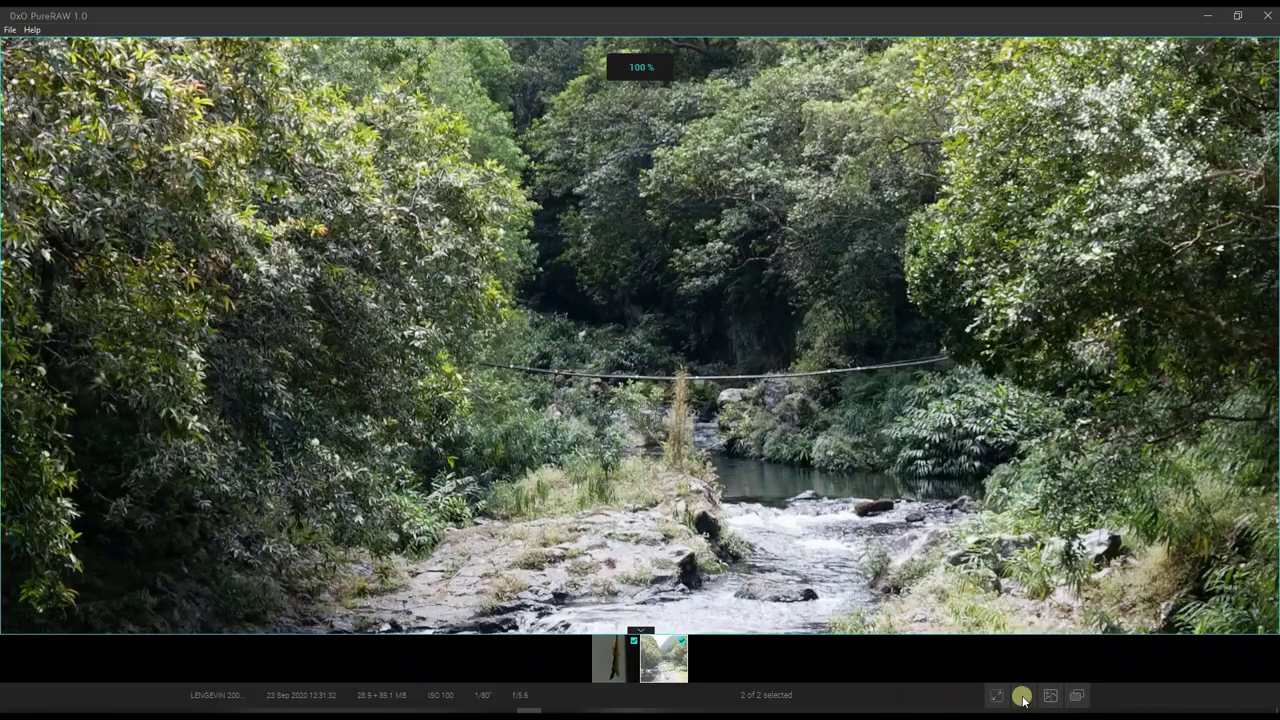
pyautogui.moveTo(673, 456); pyautogui.dragTo(716, 255)
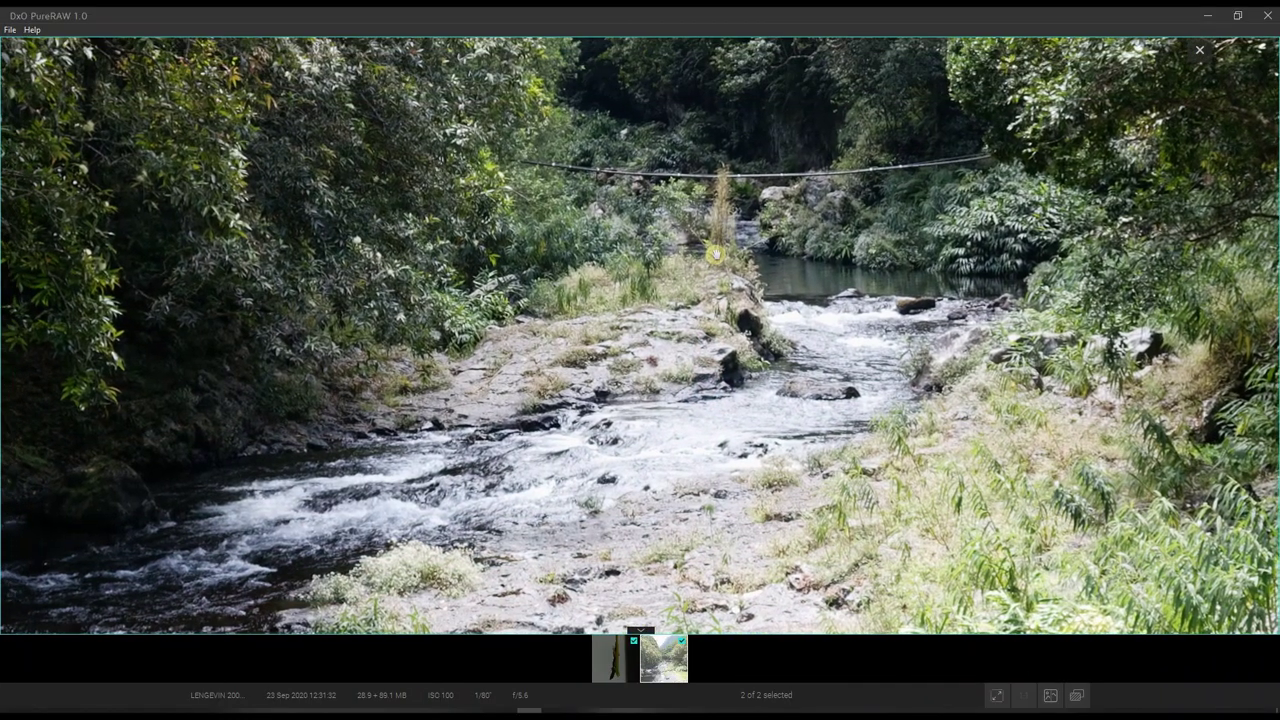
pyautogui.click(1047, 700)
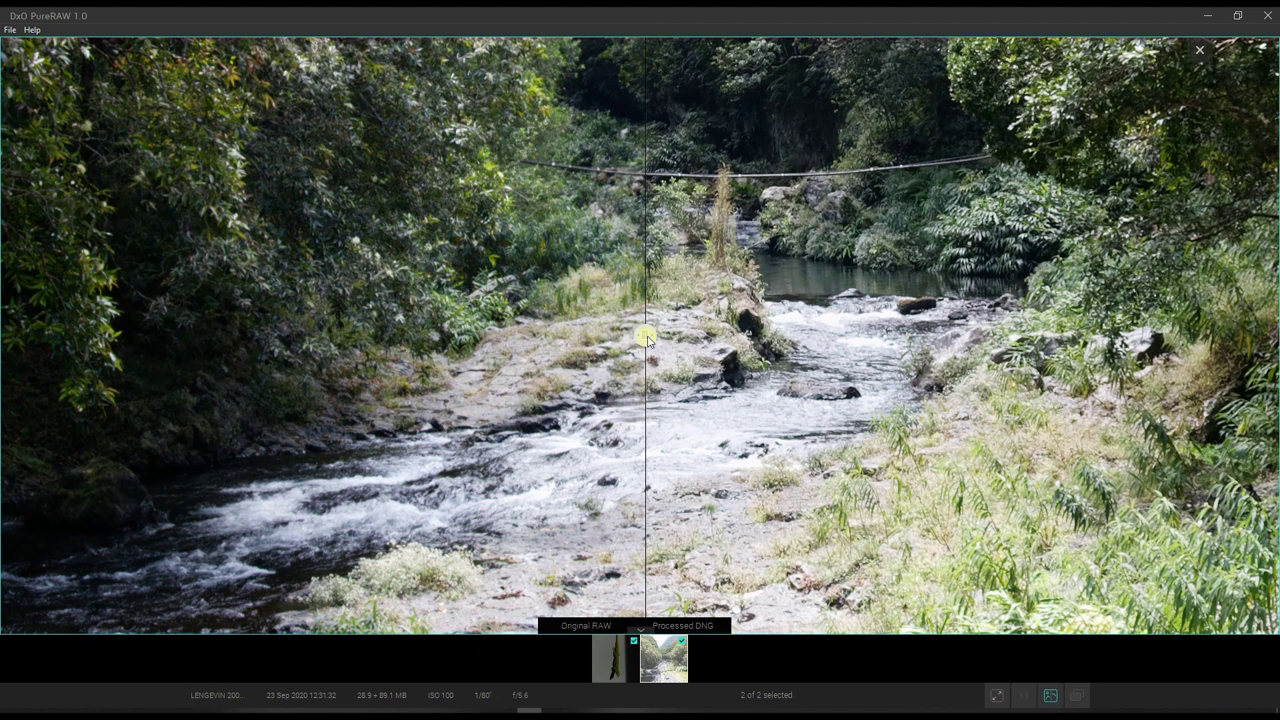
pyautogui.moveTo(646, 338); pyautogui.dragTo(606, 391)
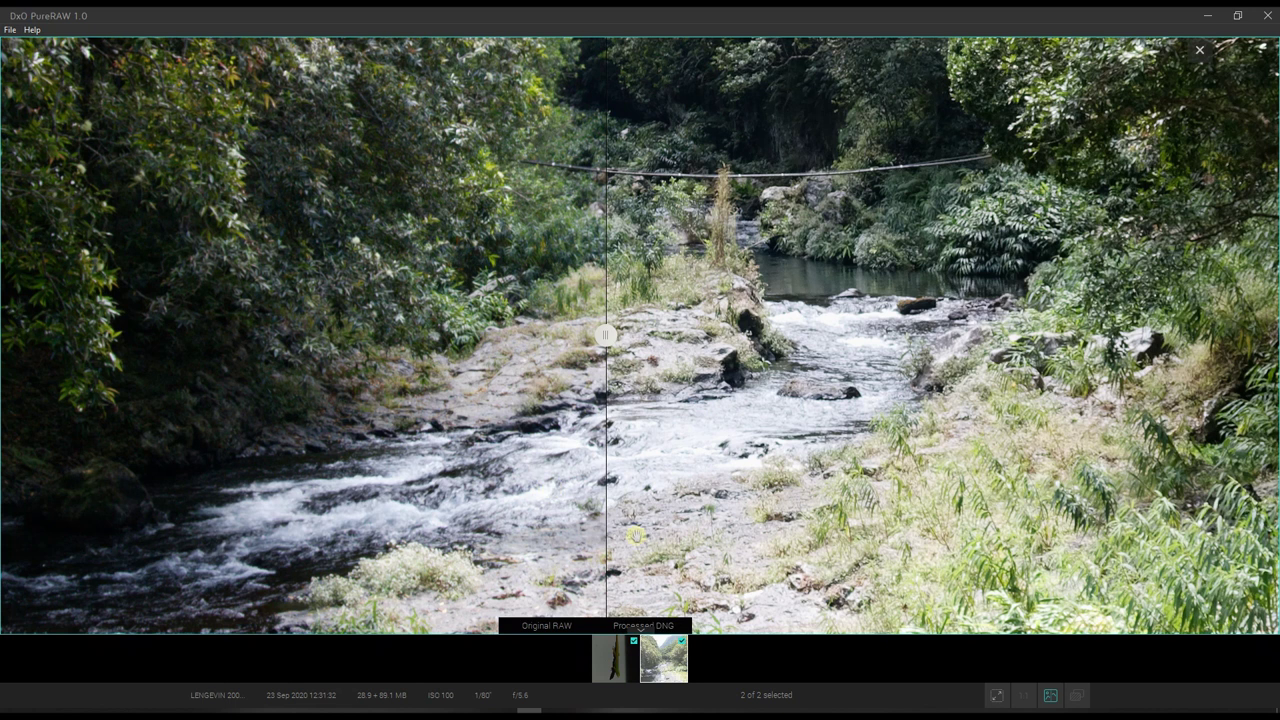
# Load the lizard photo in the comparison viewer at 1:1, panned to its head.
pyautogui.click(630, 652)
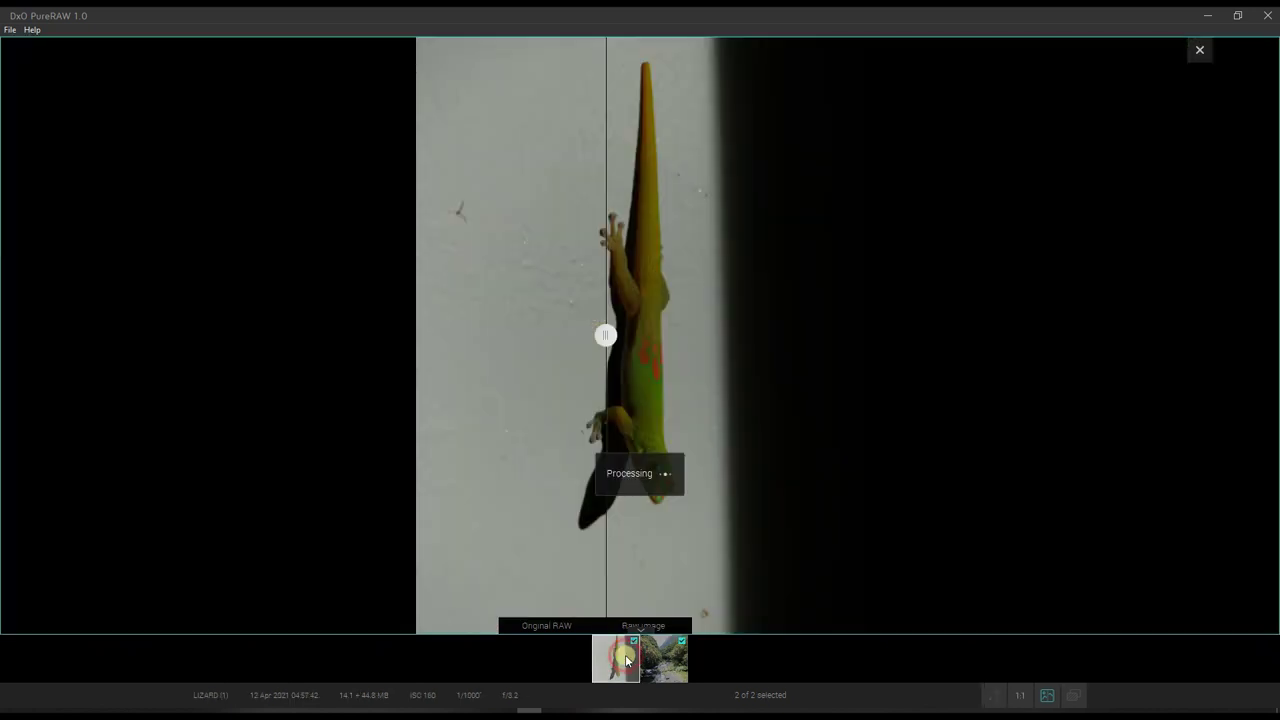
pyautogui.click(635, 400)
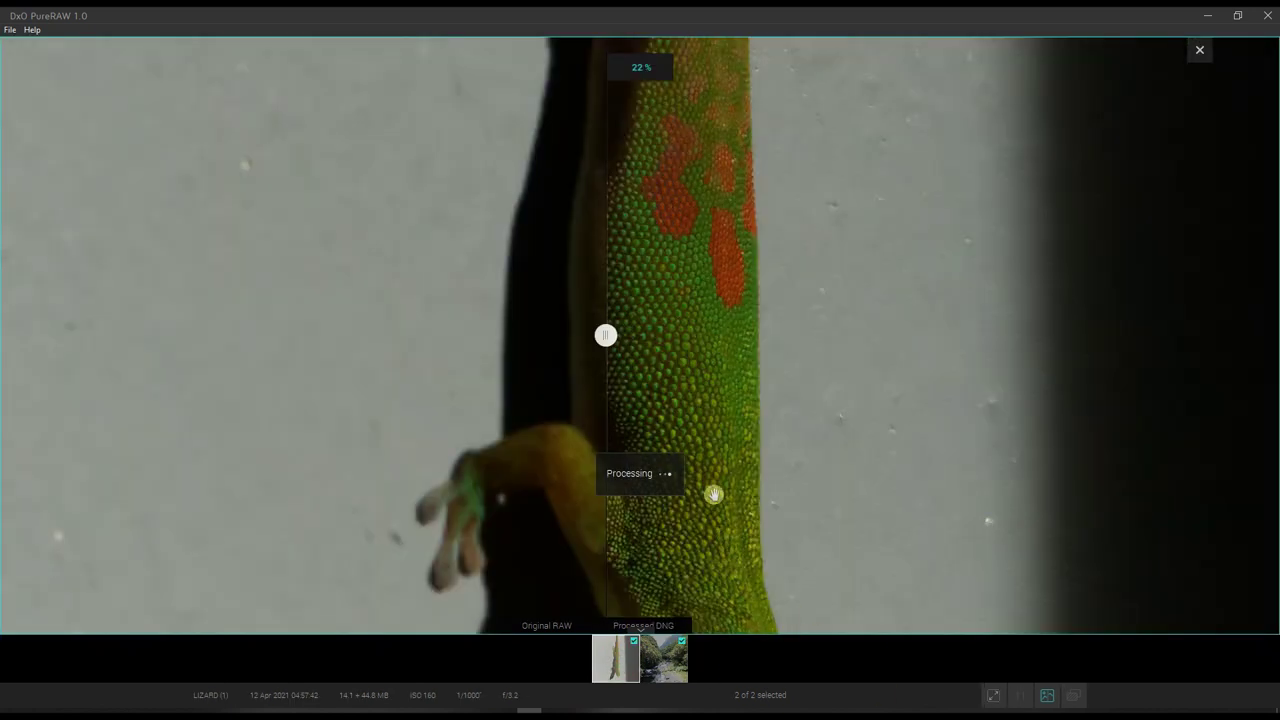
pyautogui.moveTo(680, 532); pyautogui.dragTo(649, 249)
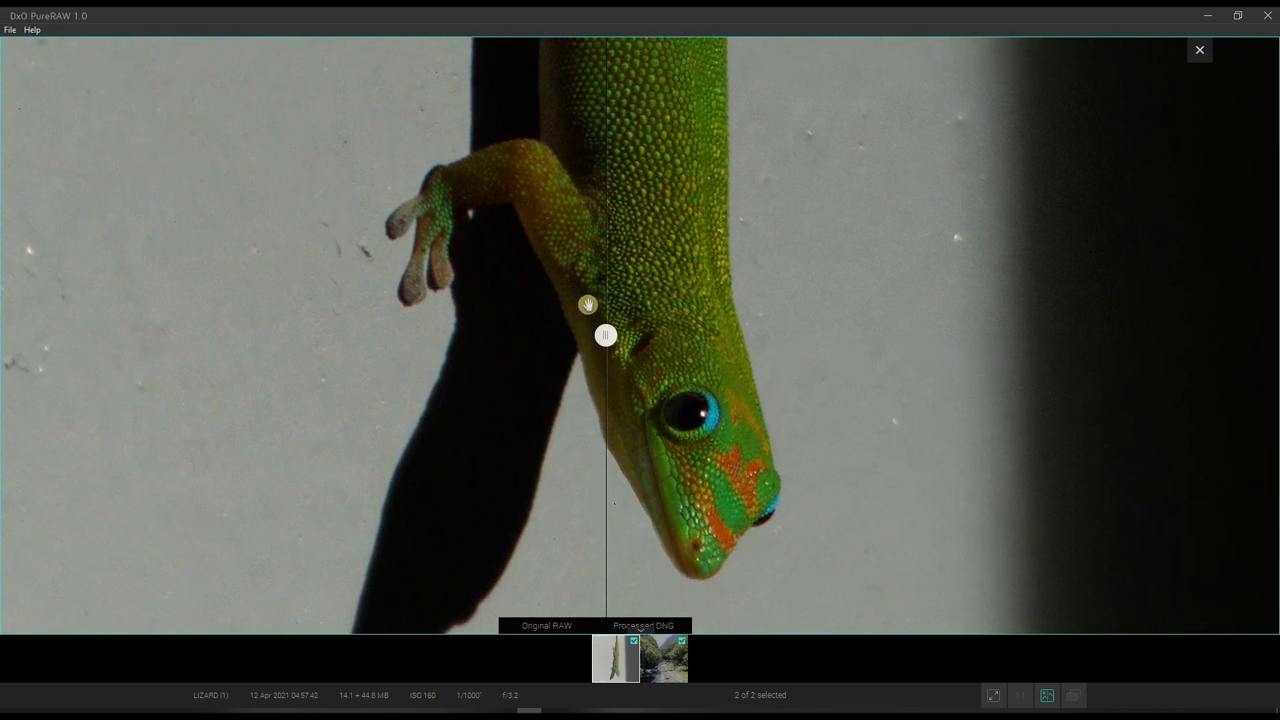
# Sweep the RAW/DNG split back and forth over the lizard's eye, then close the viewer.
pyautogui.moveTo(605, 335); pyautogui.dragTo(790, 340)
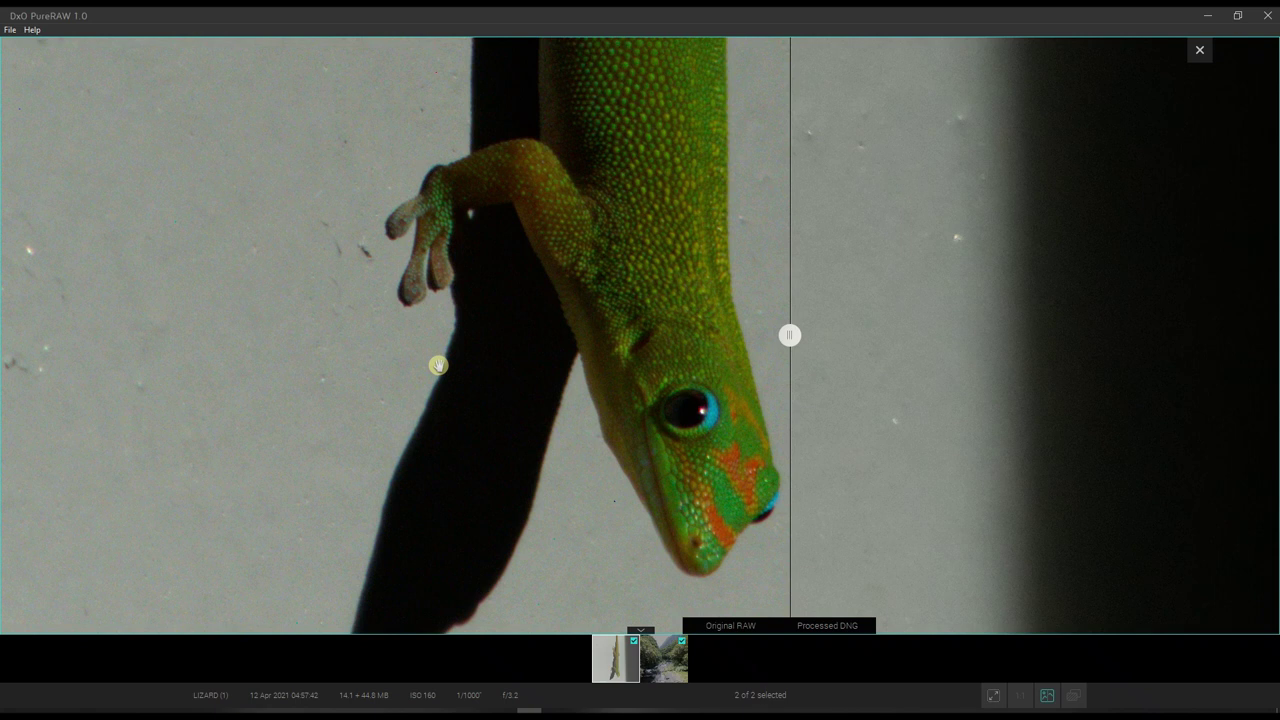
pyautogui.moveTo(790, 335); pyautogui.dragTo(559, 353)
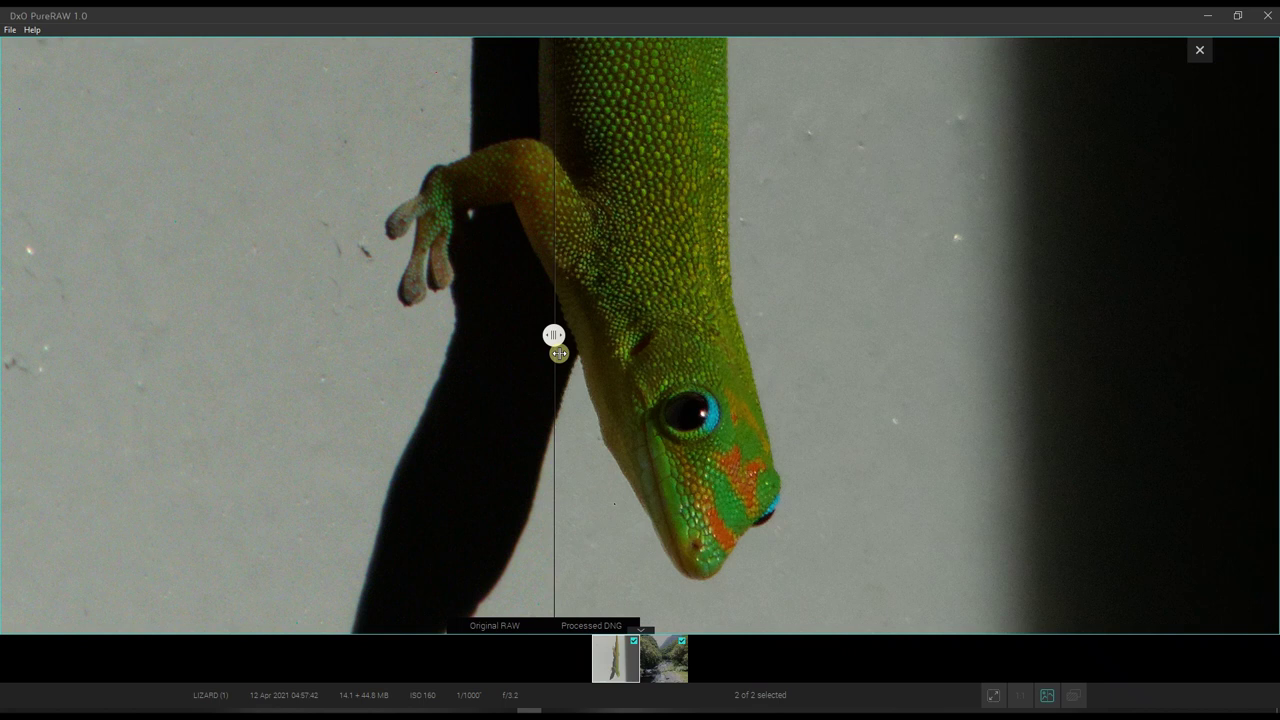
pyautogui.moveTo(559, 353); pyautogui.dragTo(703, 357)
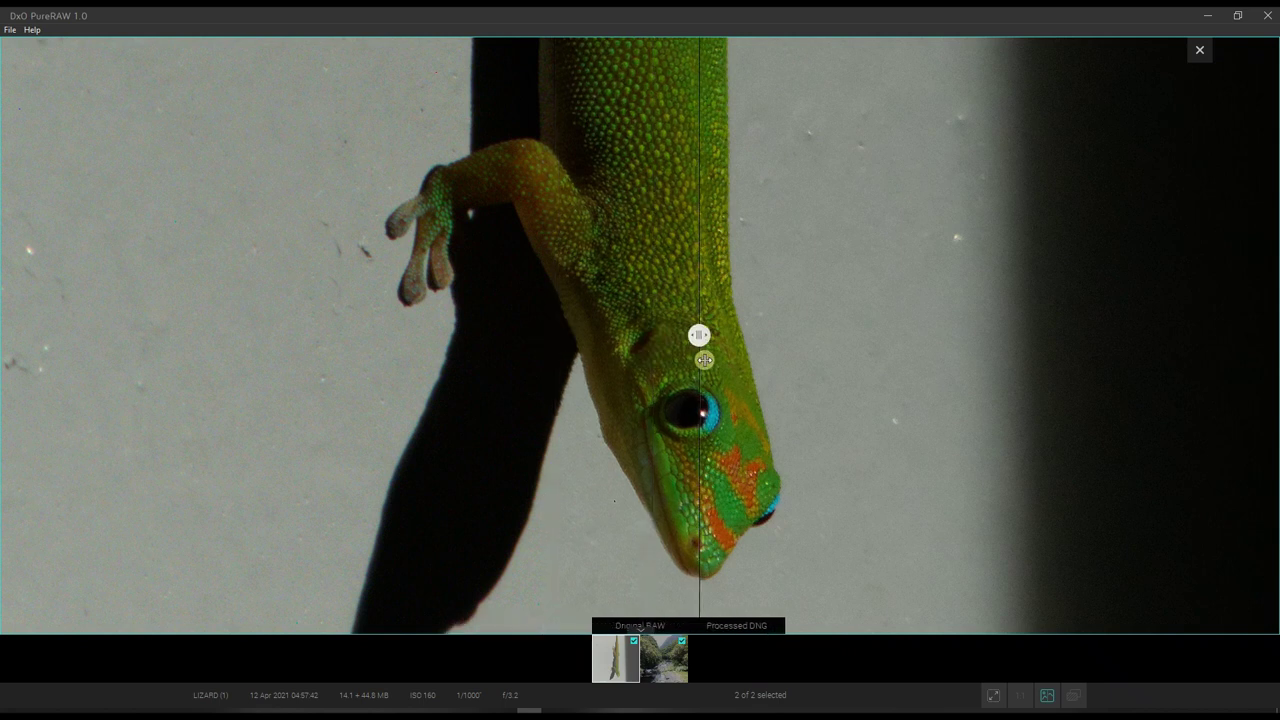
pyautogui.click(1201, 50)
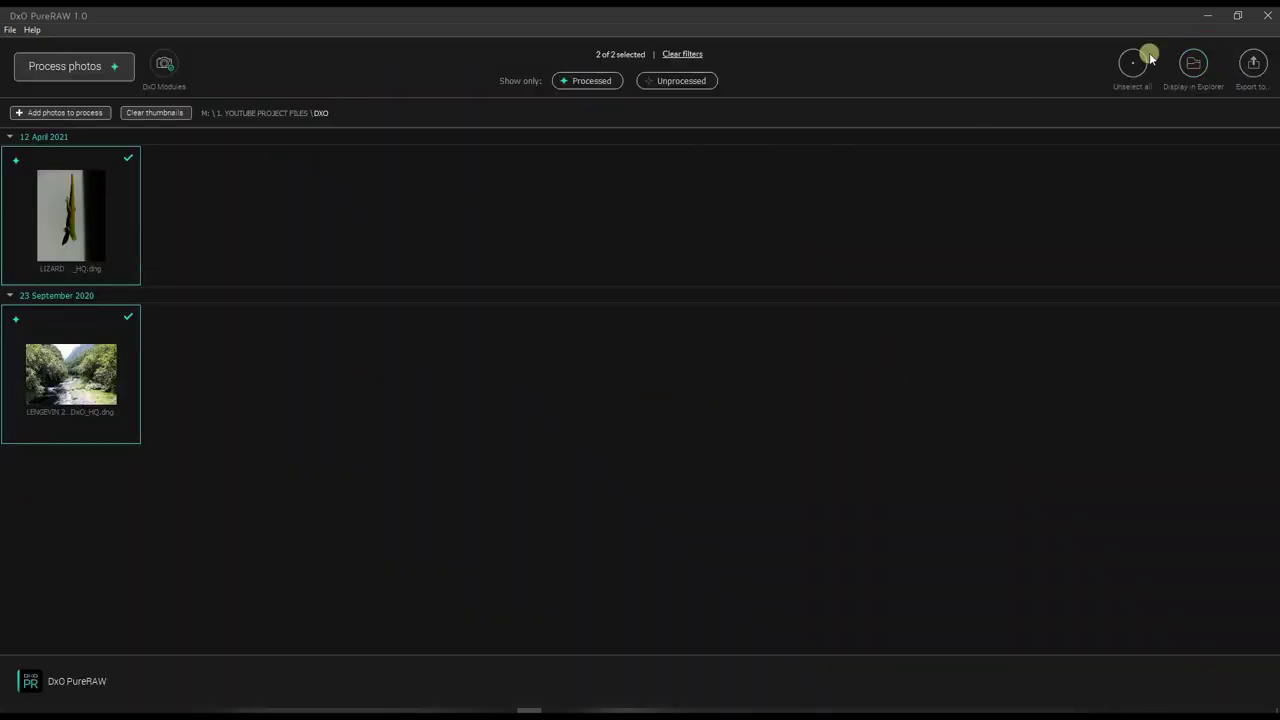
# Open the DXO output folder and compare each CR2/RW2 original's size with its _HQ.dng.
pyautogui.click(1255, 63)
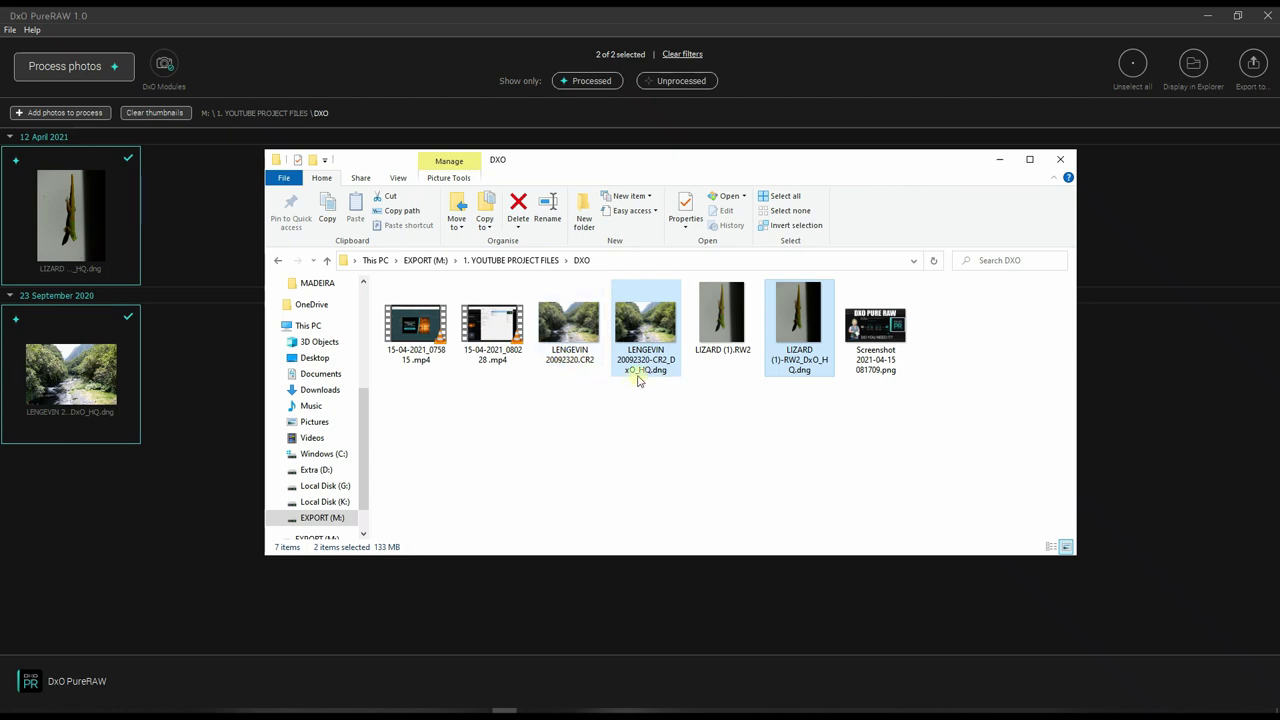
pyautogui.click(566, 352)
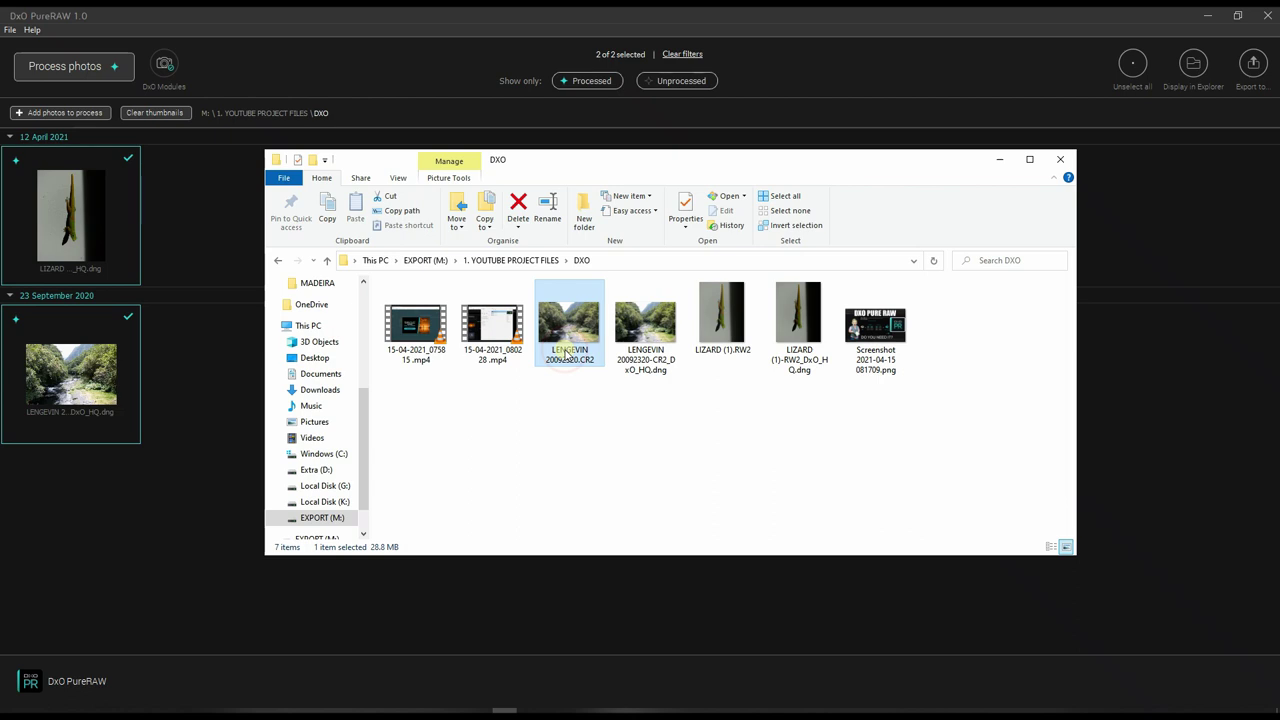
pyautogui.click(630, 343)
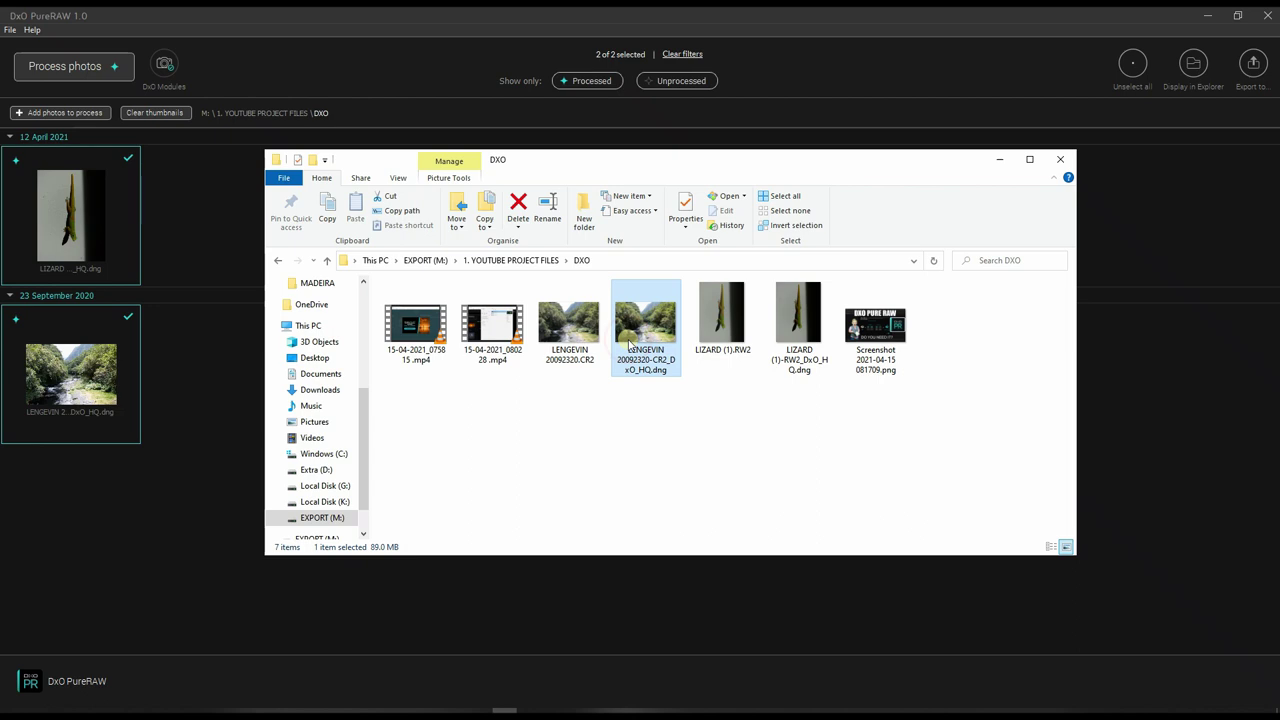
pyautogui.click(731, 345)
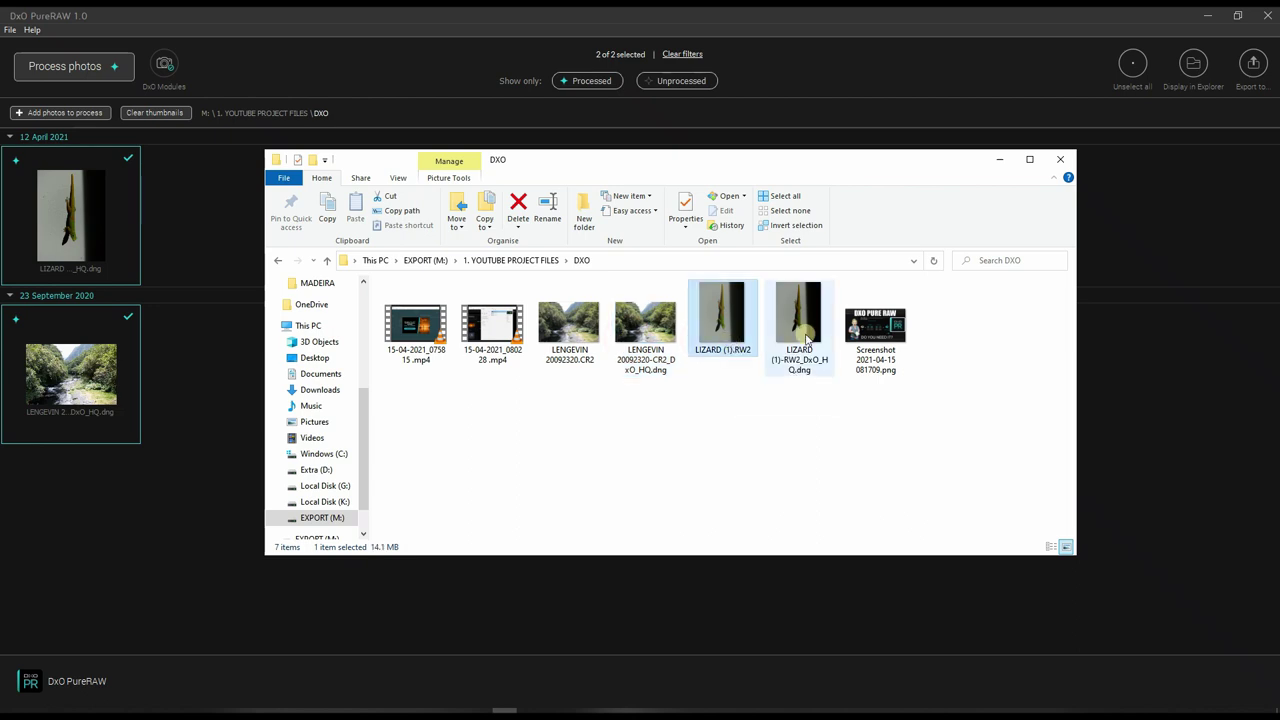
pyautogui.click(805, 340)
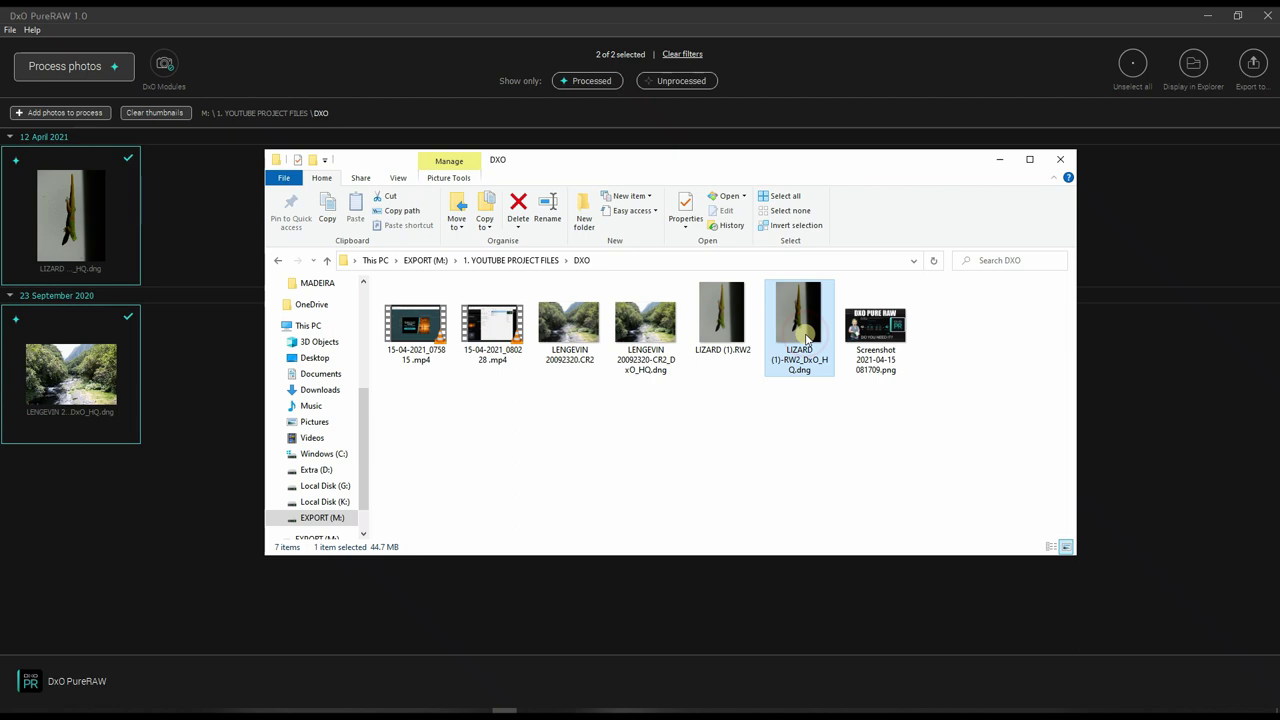
# View the processed lizard DNG full-screen at 100%, framed on its head.
pyautogui.click(109, 251)
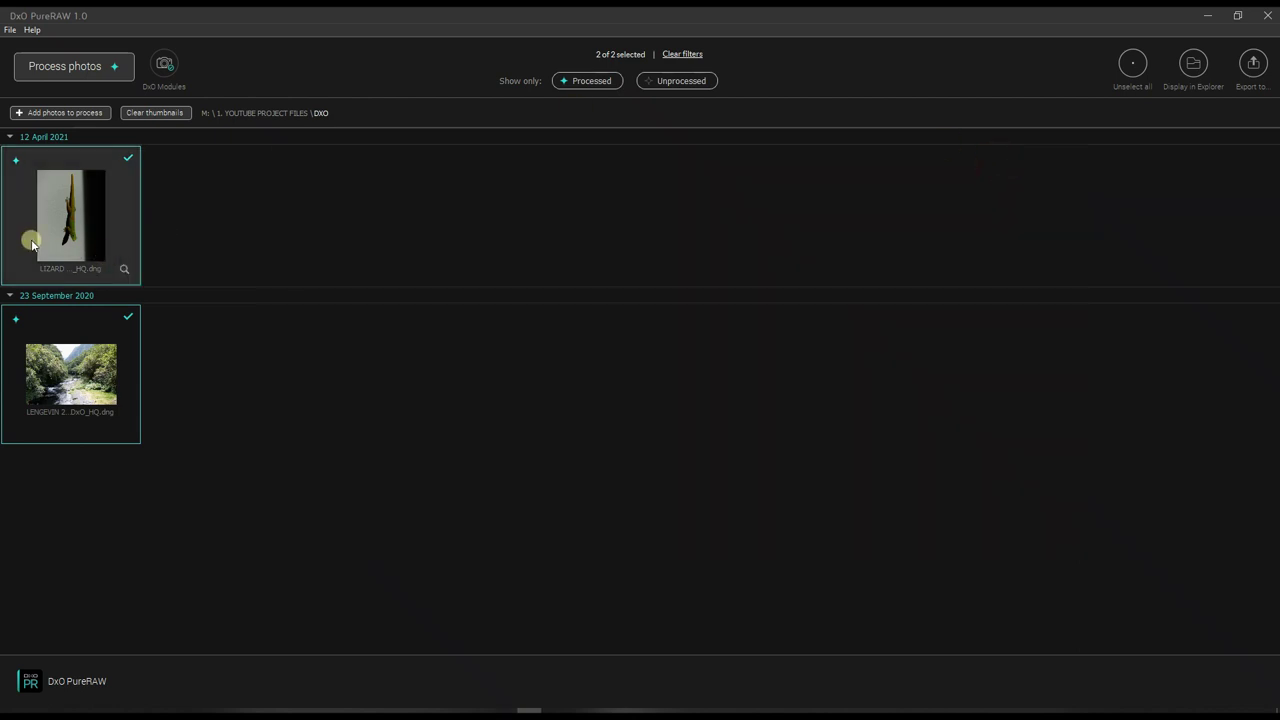
pyautogui.click(120, 263)
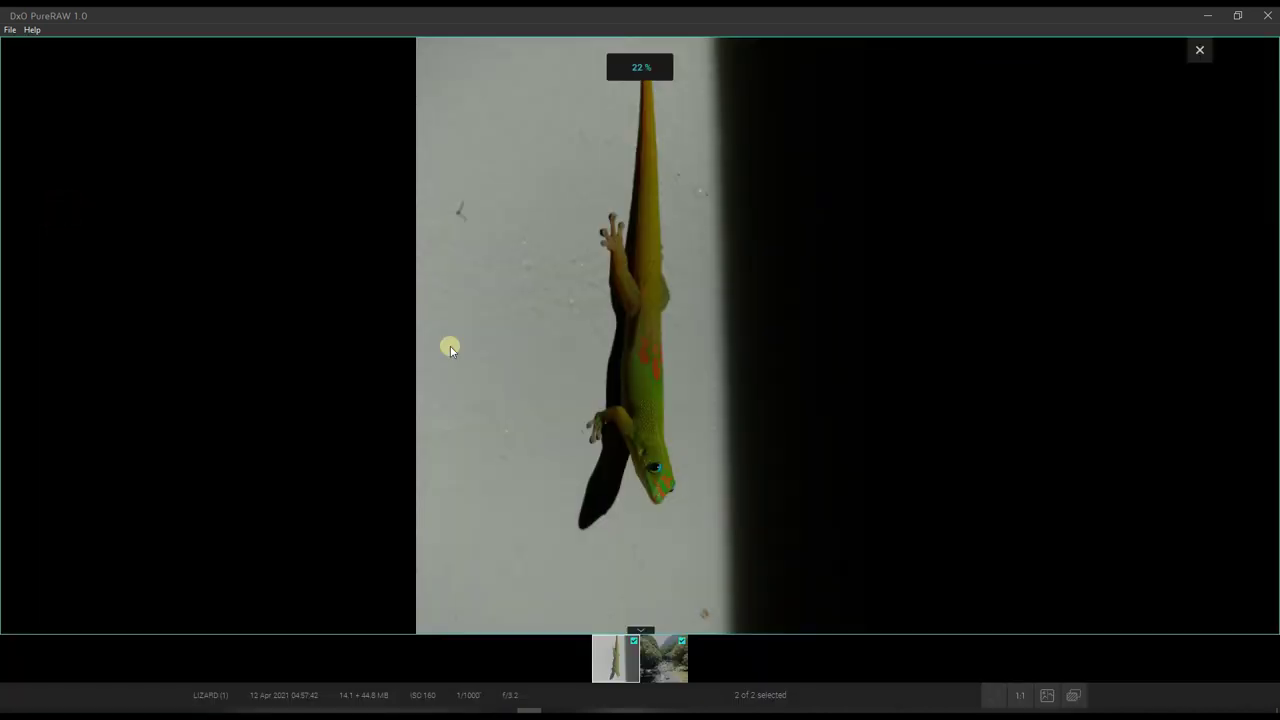
pyautogui.click(1019, 697)
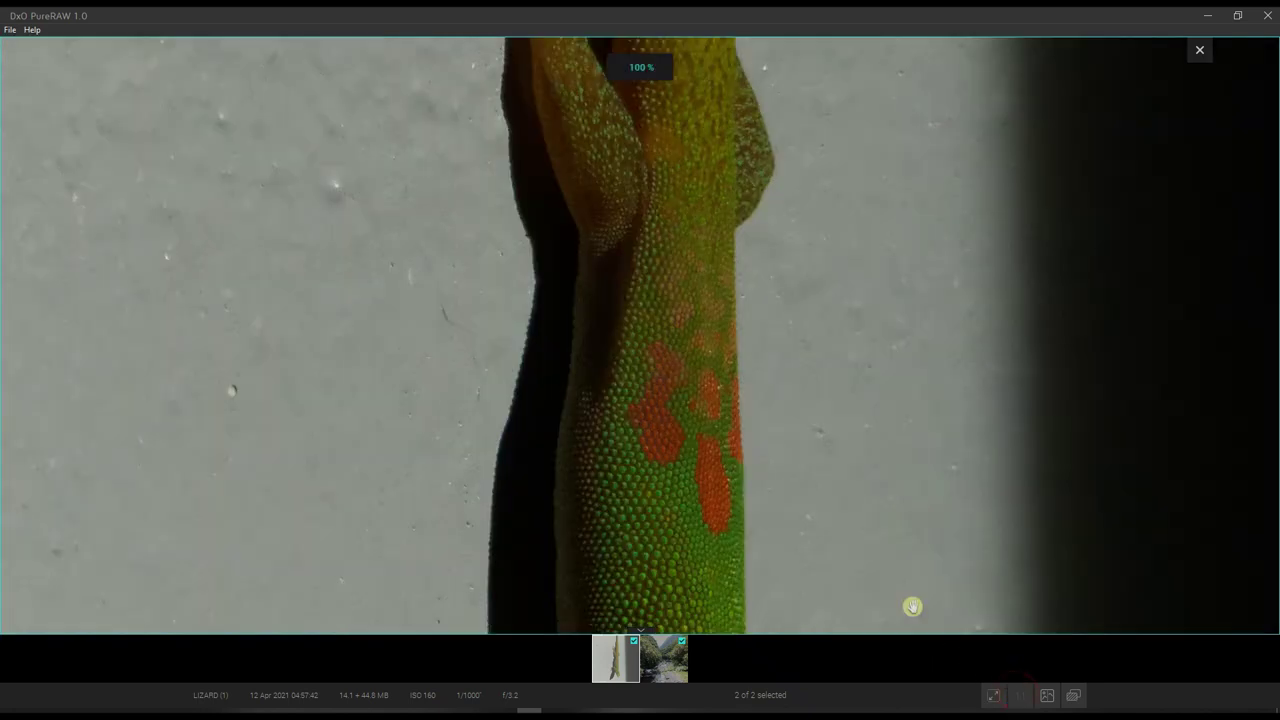
pyautogui.moveTo(586, 500); pyautogui.dragTo(541, 10)
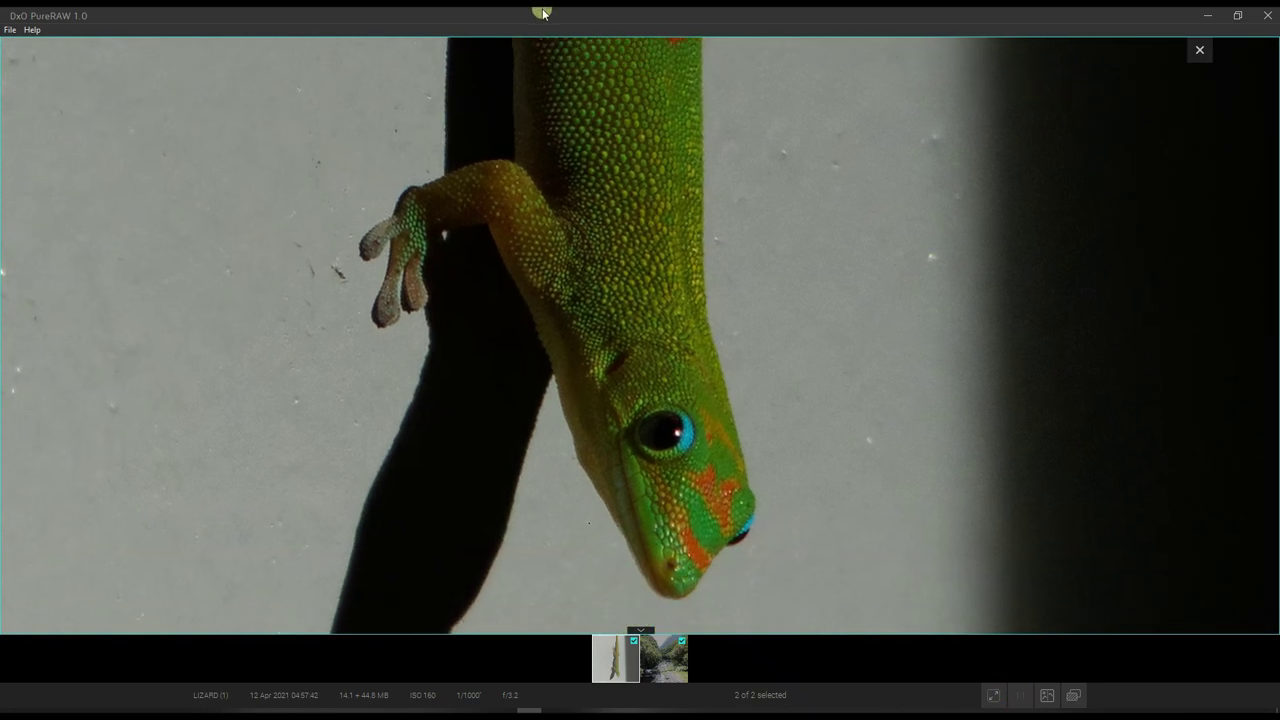
pyautogui.moveTo(621, 187); pyautogui.dragTo(615, 119)
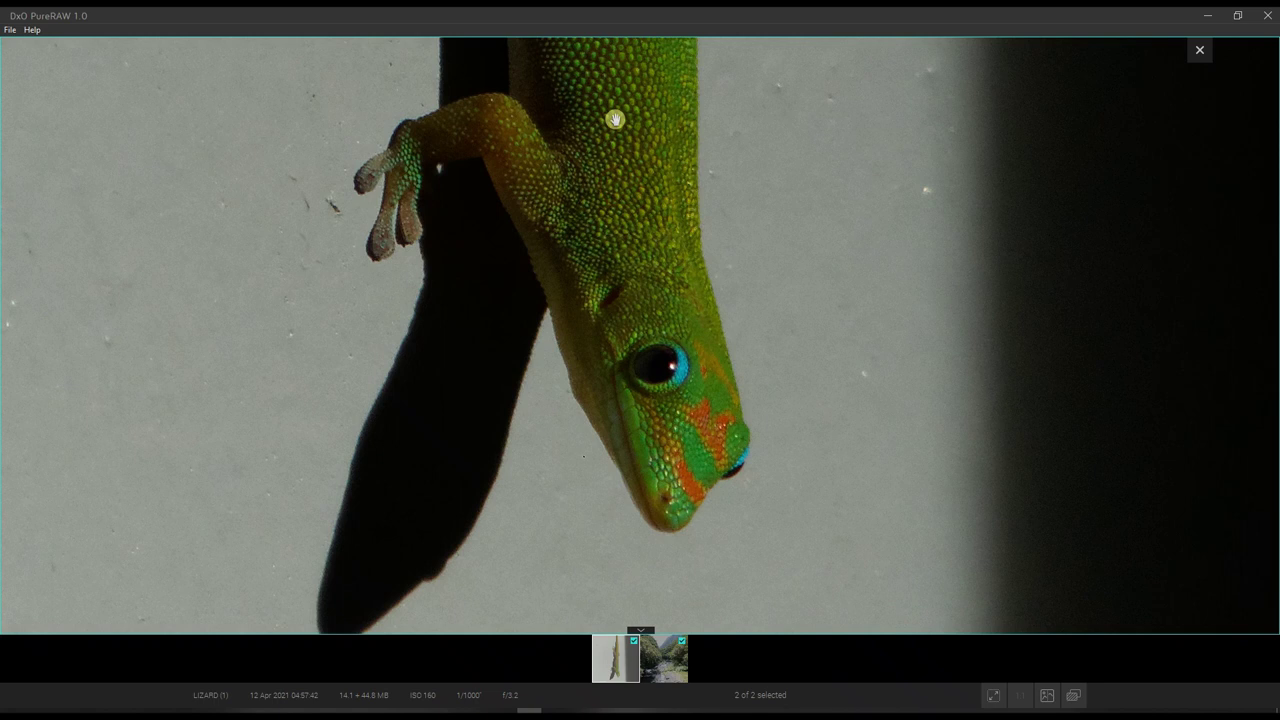